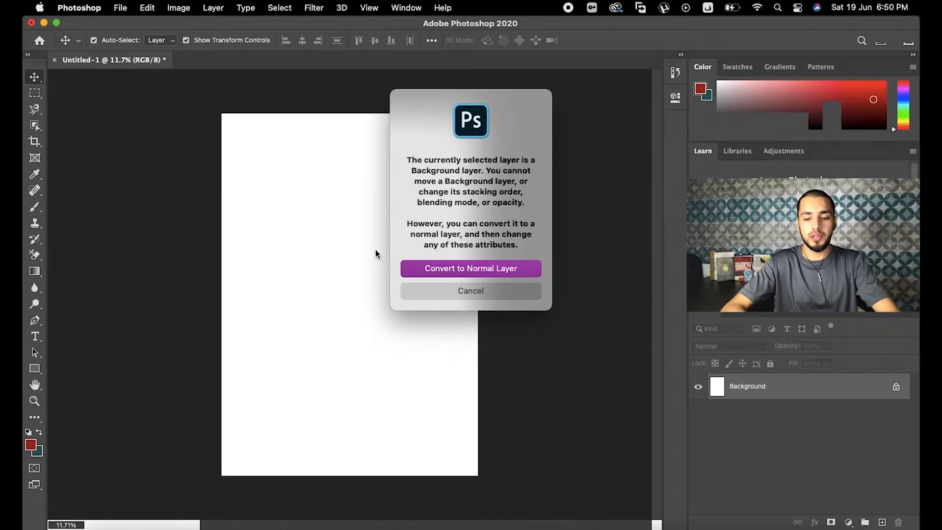
- Unlock the Background layer as a normal layer and test it by moving it off the canvas and back into place
click(465, 289)
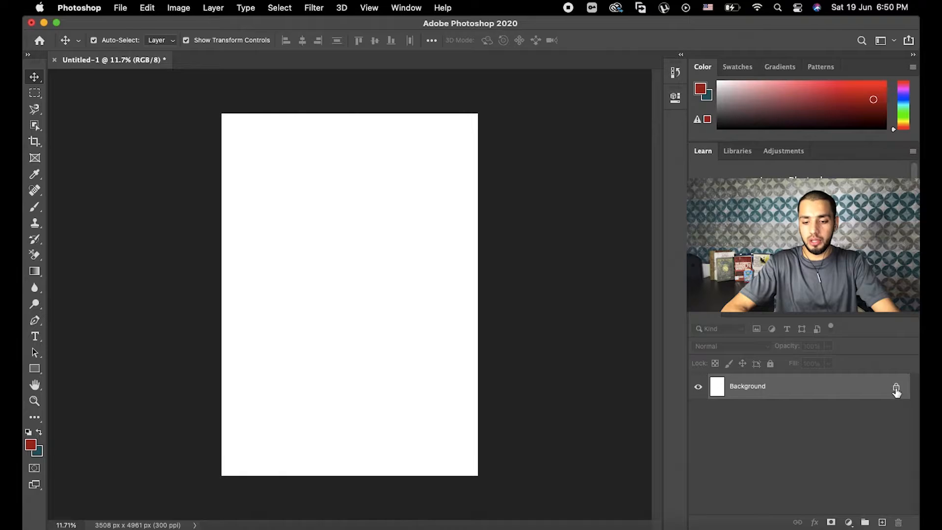
click(896, 389)
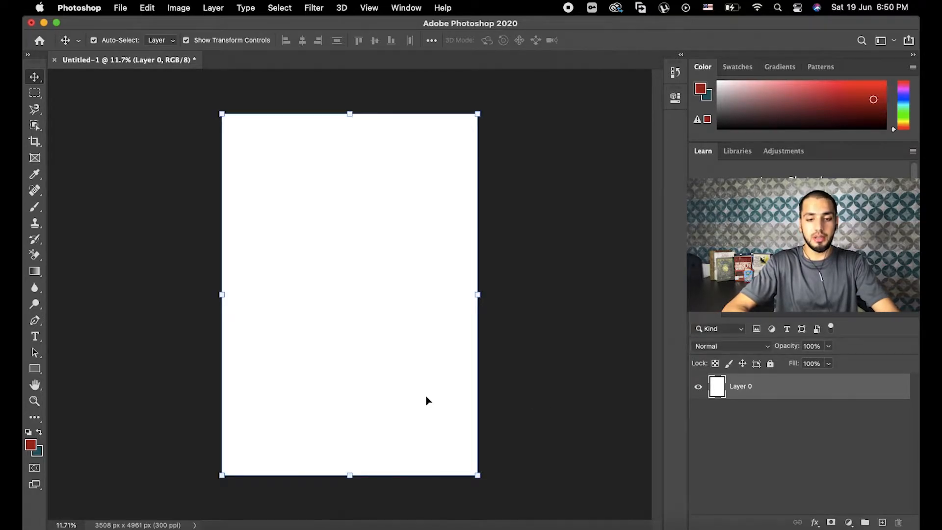
drag(346, 280, 386, 334)
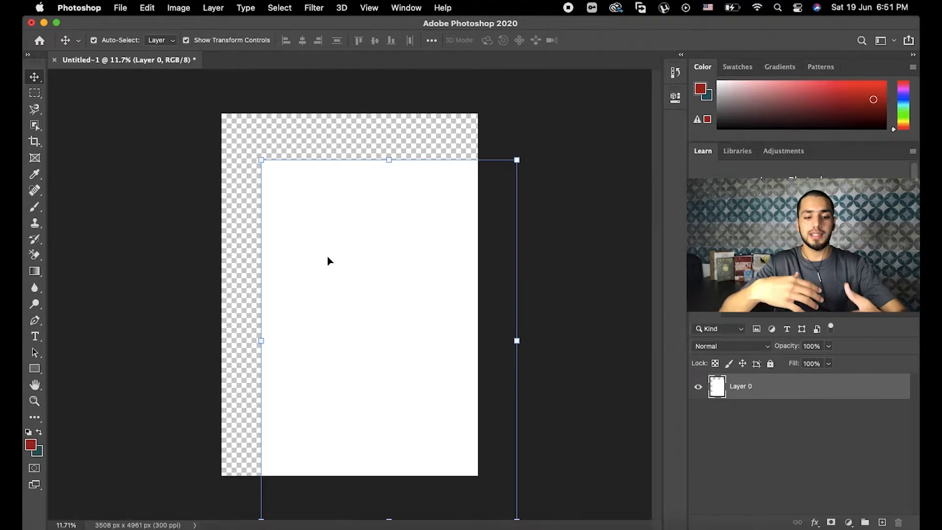
drag(327, 256, 286, 217)
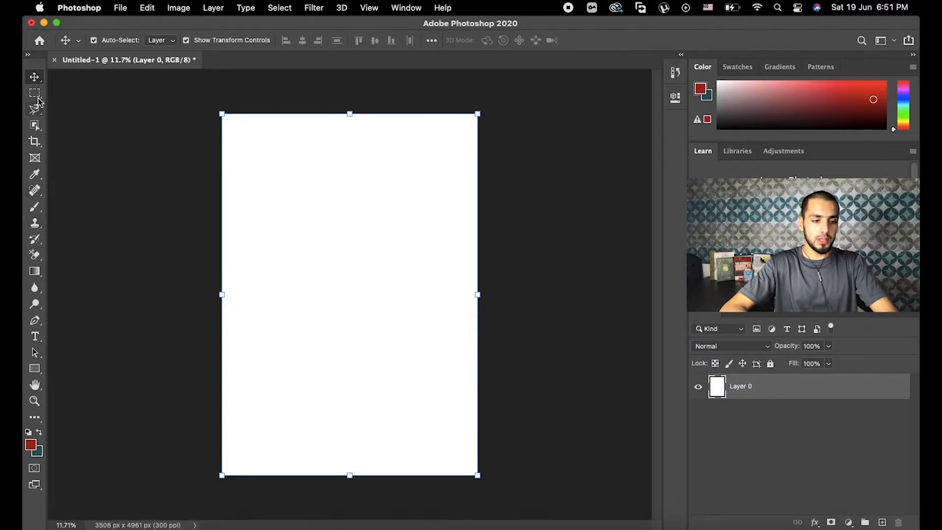
- Draw a dark red rectangle about 1260 by 1200 px left of the middle of the canvas
click(39, 375)
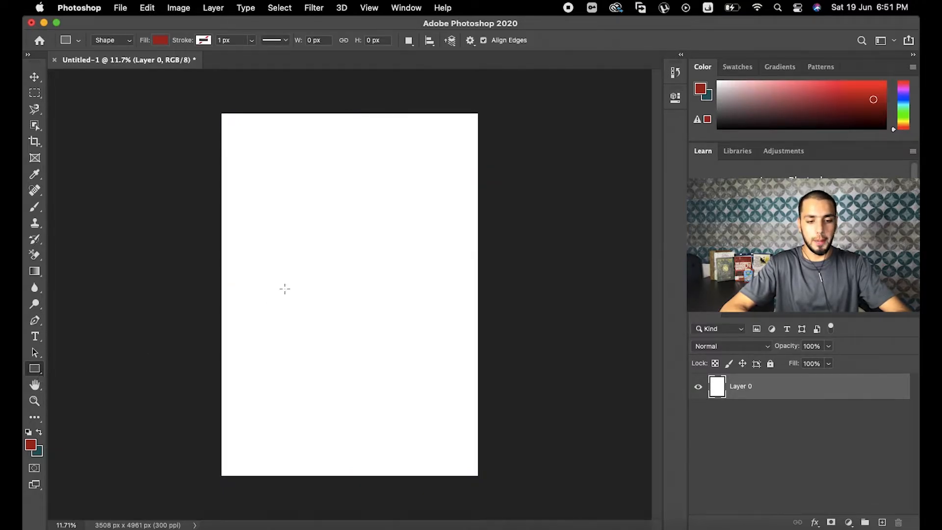
right_click(34, 369)
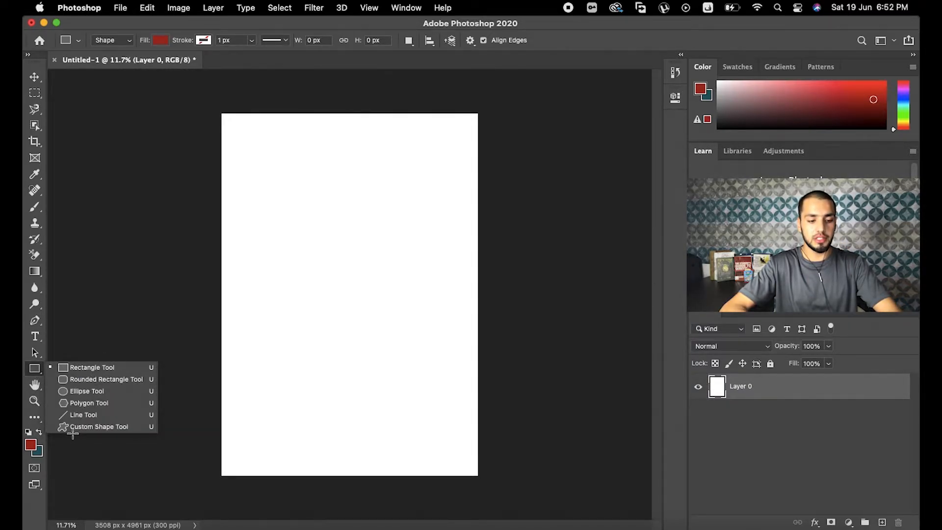
click(72, 371)
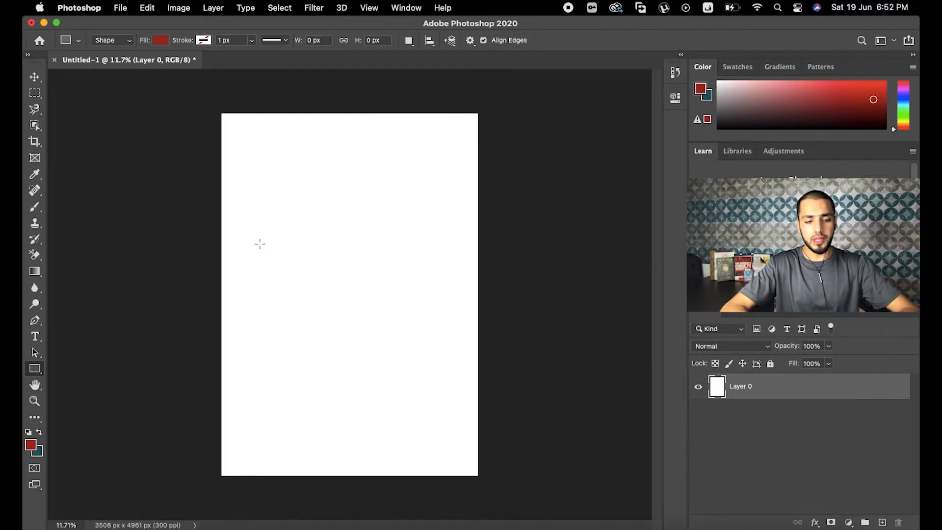
drag(261, 244, 343, 319)
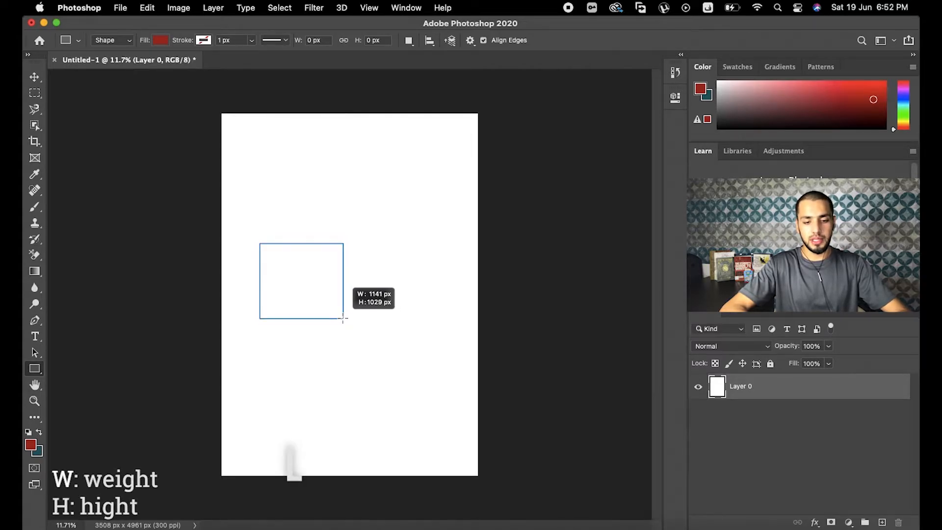
drag(343, 319, 343, 318)
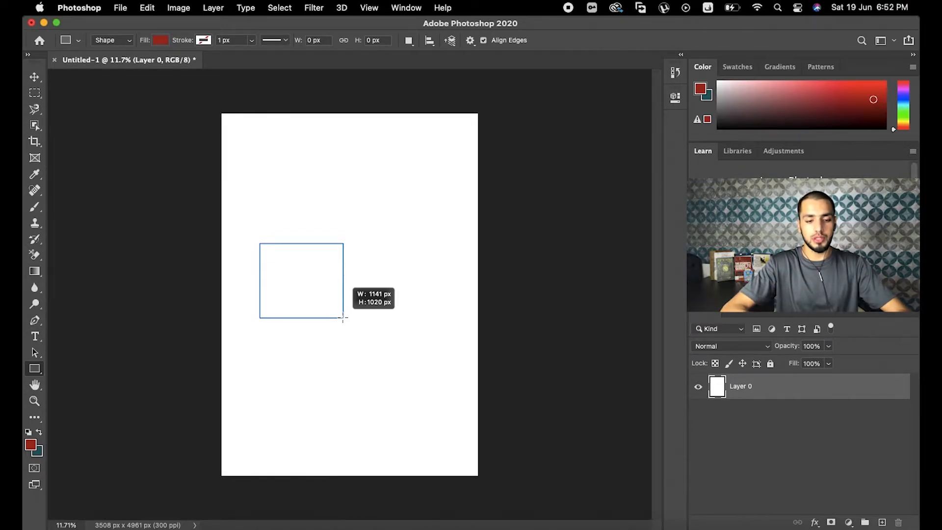
drag(343, 318, 352, 331)
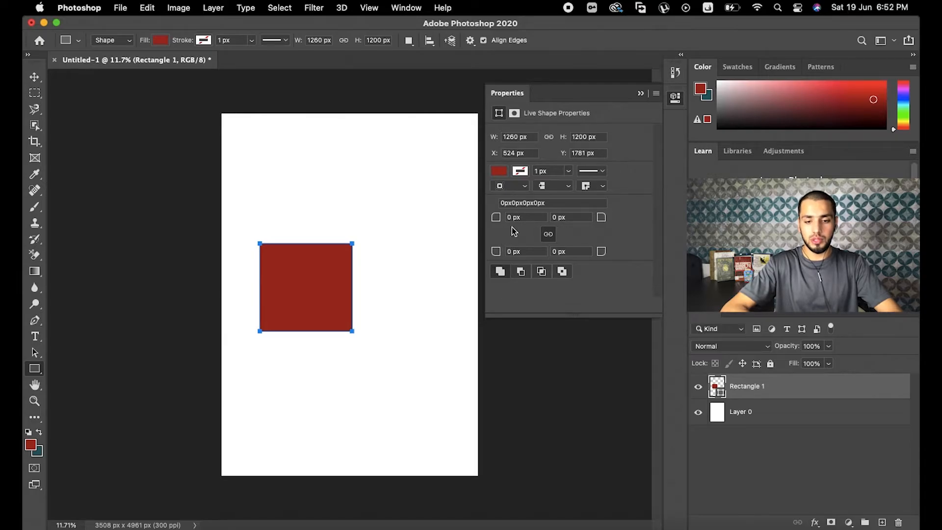
click(640, 94)
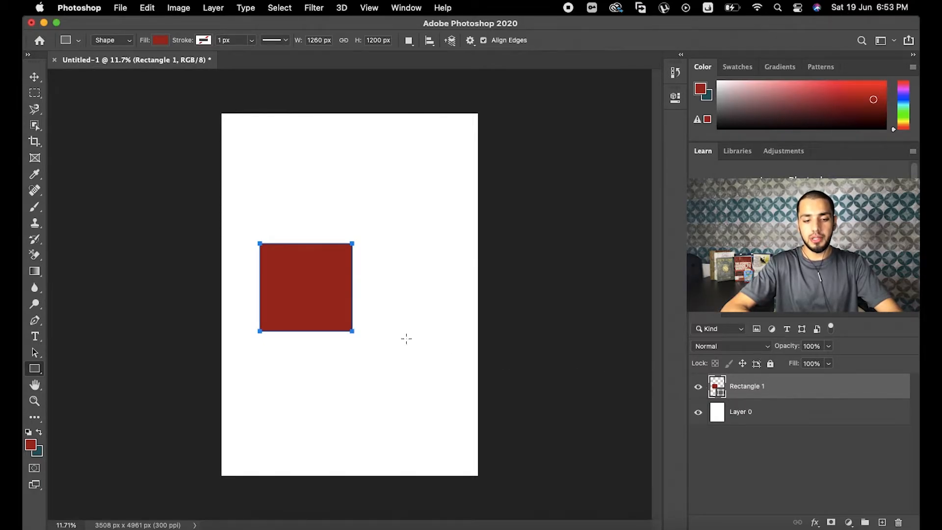
click(312, 295)
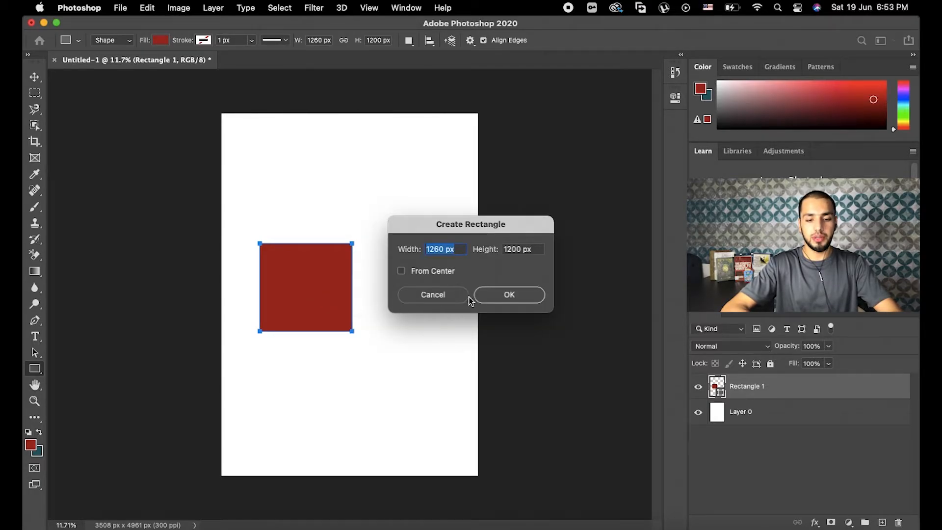
click(432, 295)
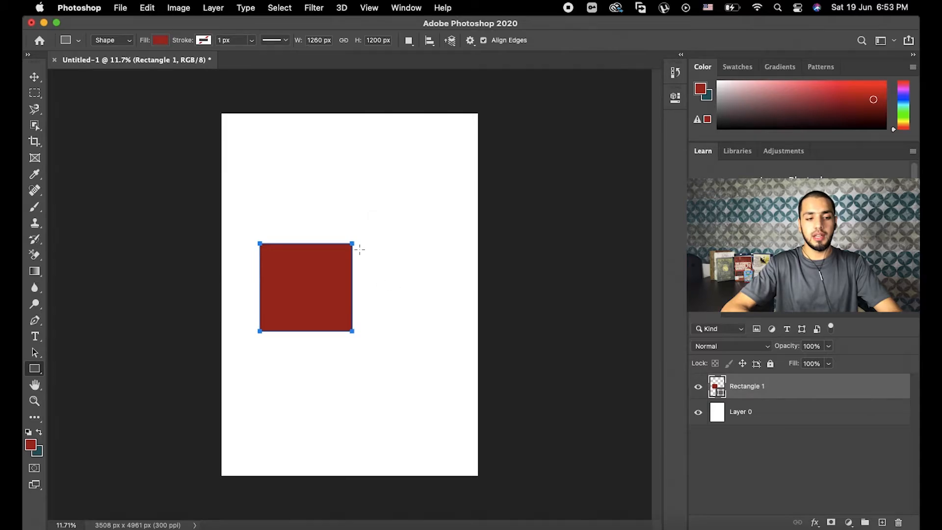
- With the white Layer 0 active, add the text "text layer" in the upper part of the canvas
click(35, 77)
click(440, 240)
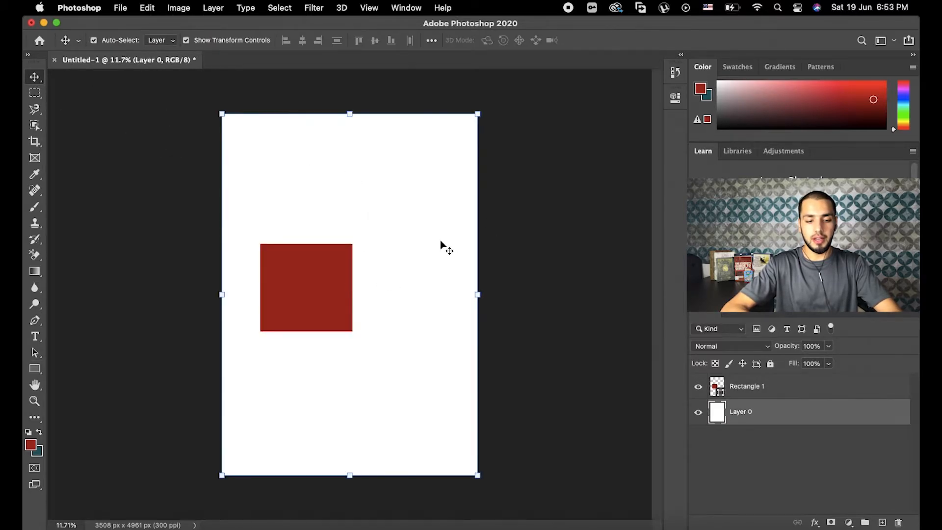
click(326, 274)
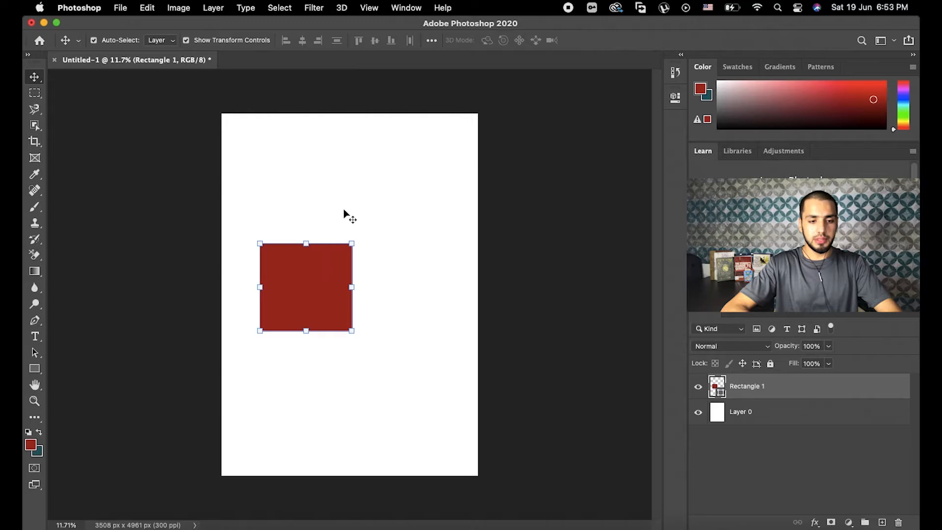
click(347, 199)
click(36, 337)
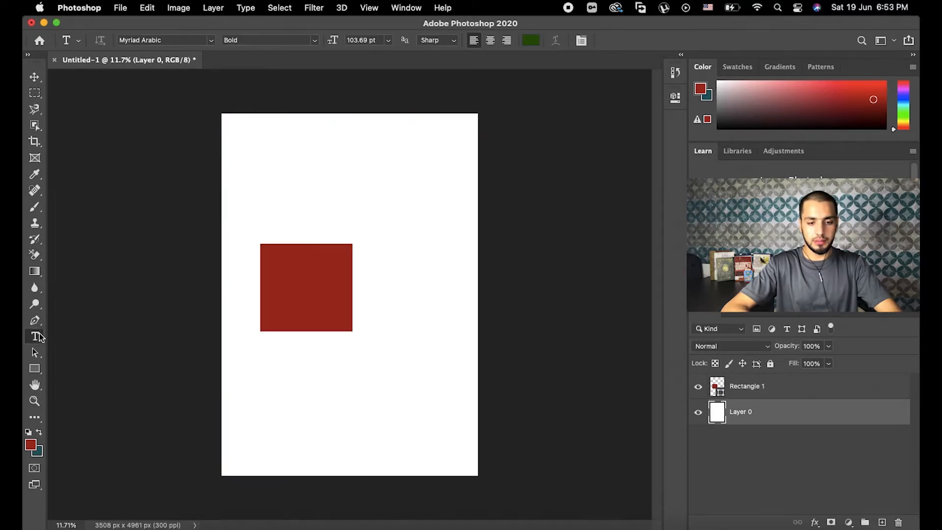
click(352, 166)
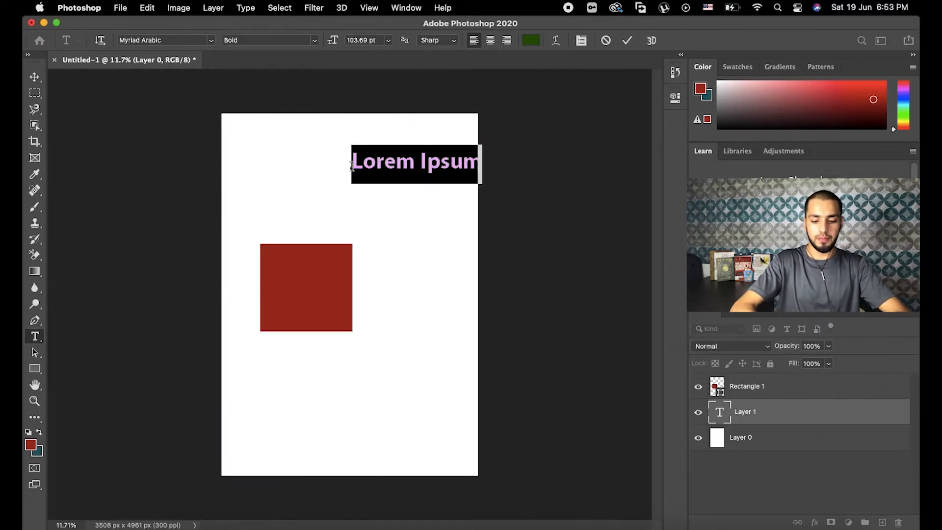
text(te)
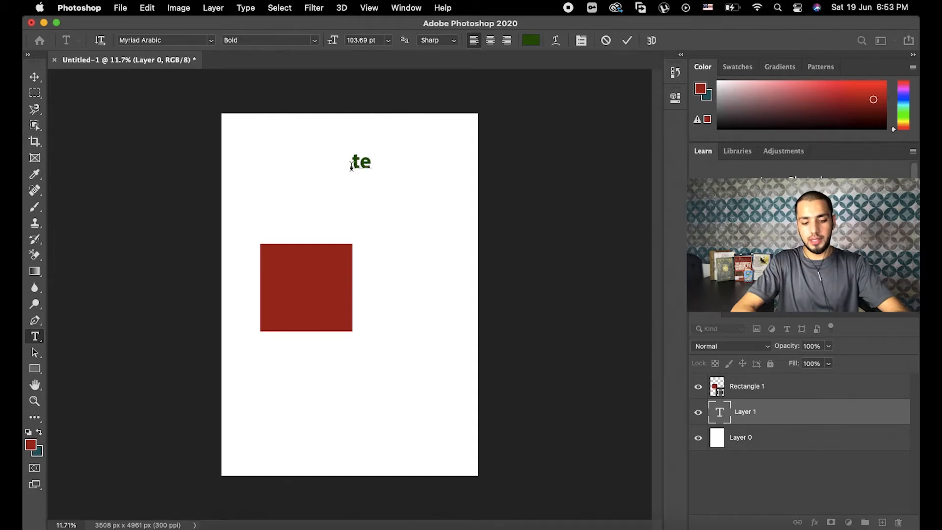
text(xt layer)
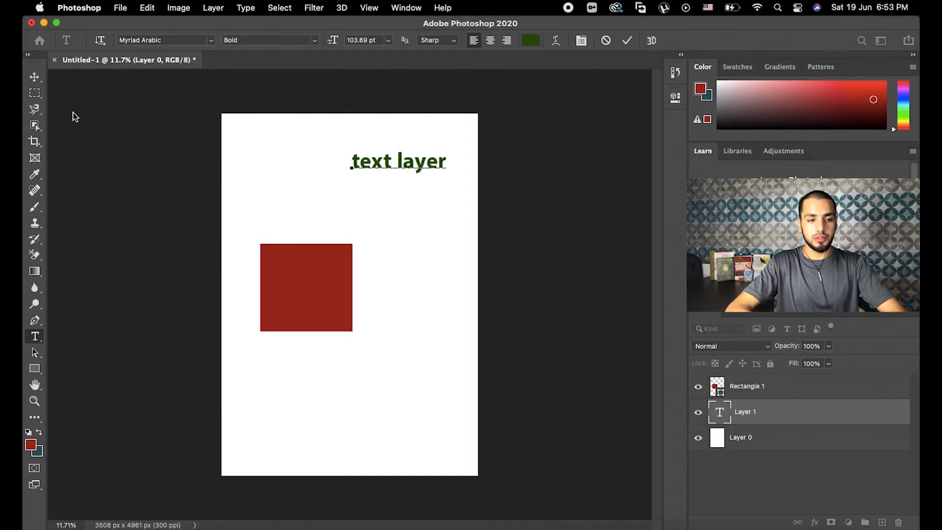
- Move the text down so it partly overlaps the rectangle's right edge, and check which layer each object belongs to
click(36, 78)
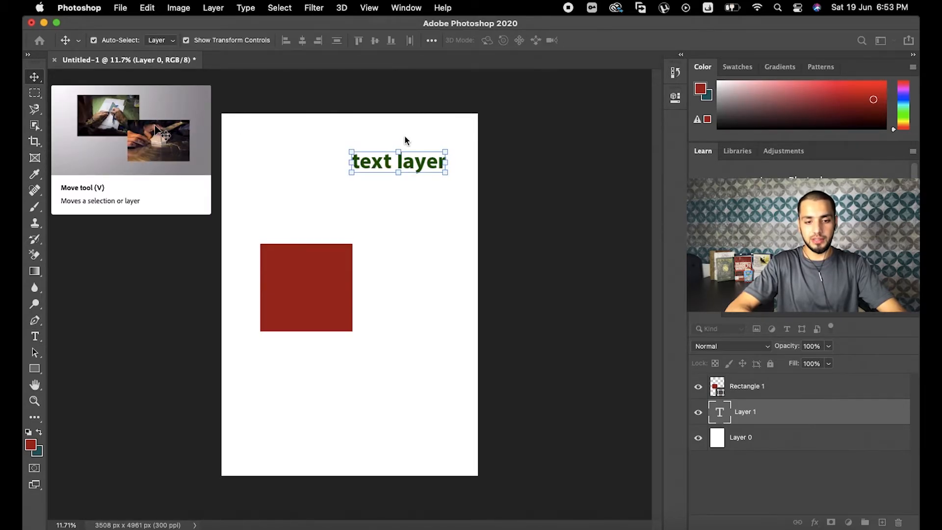
drag(375, 167, 353, 299)
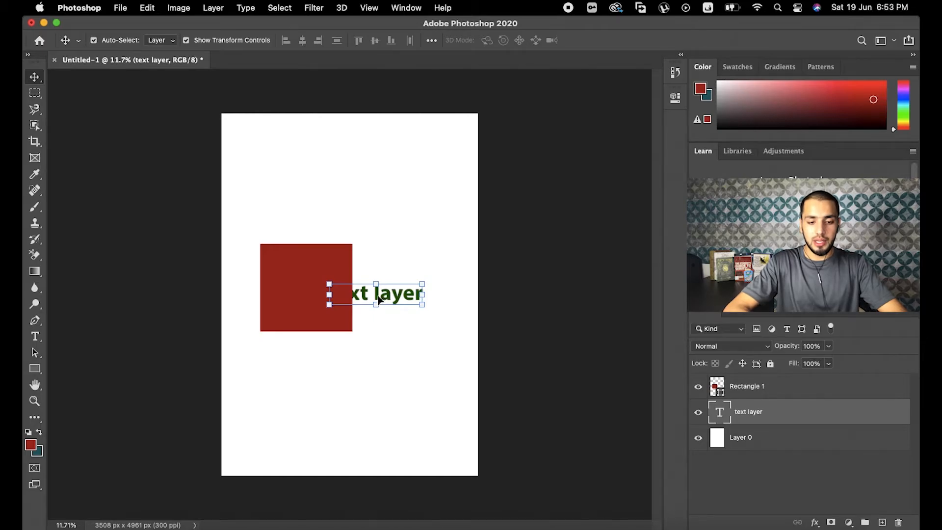
click(296, 281)
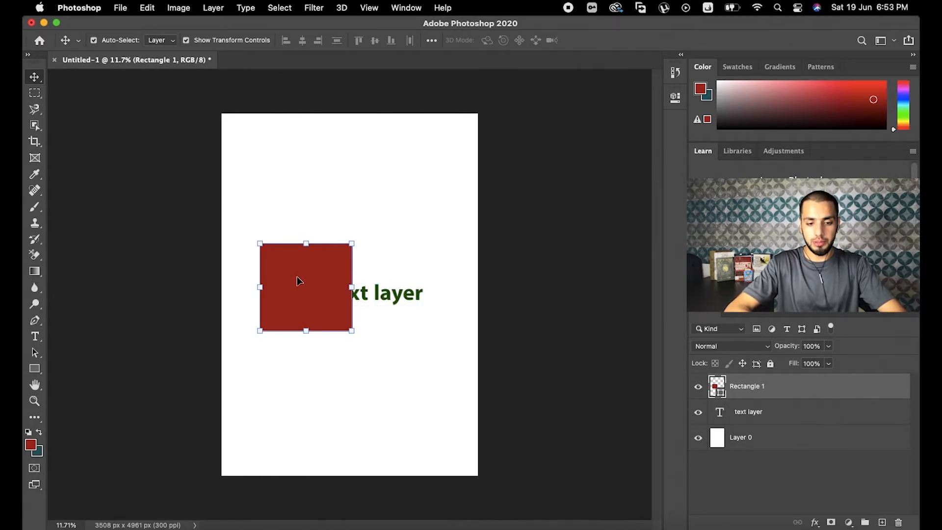
click(387, 296)
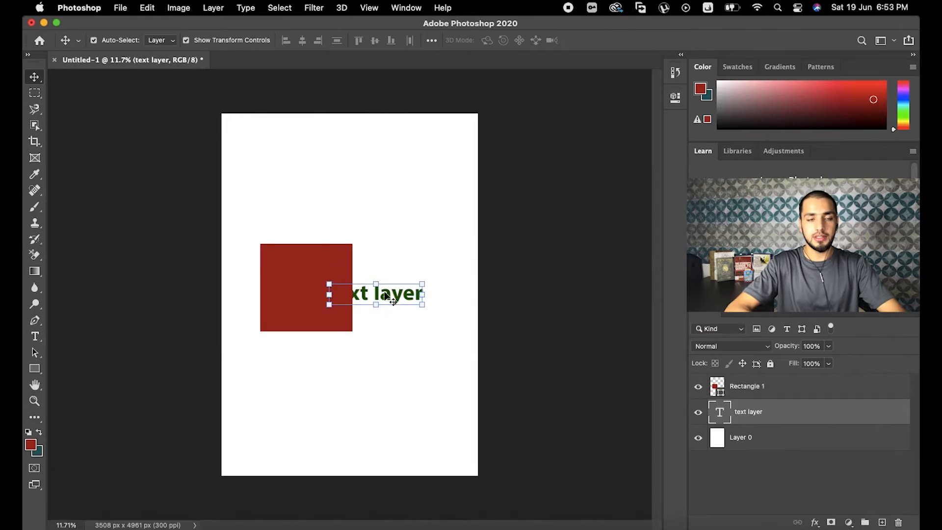
click(406, 225)
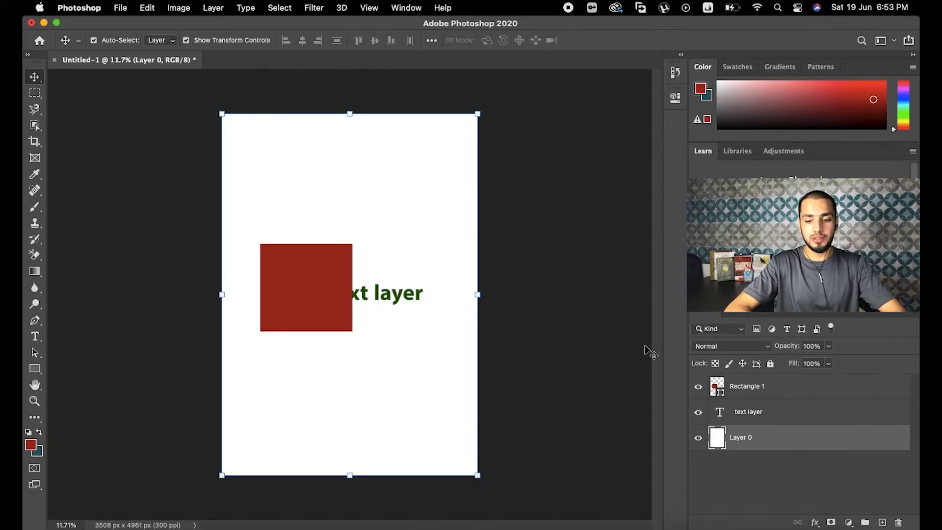
- Move the text layer above the Rectangle 1 layer and inspect the overlap on the canvas
click(760, 417)
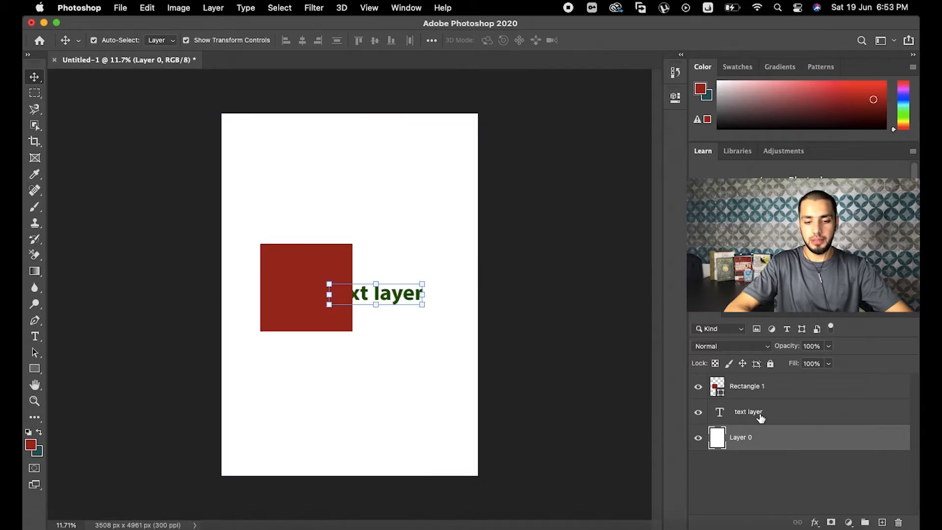
drag(761, 418, 754, 388)
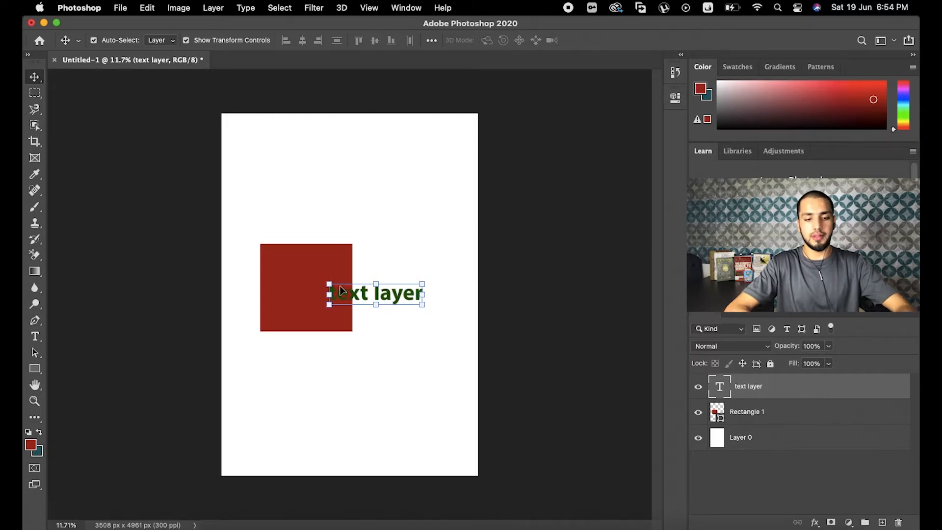
scroll(340, 290, up, 5)
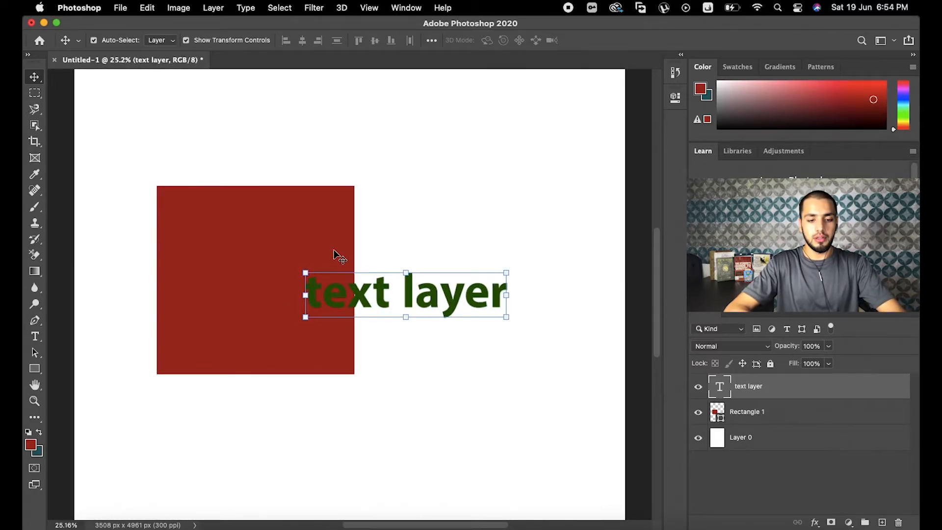
click(335, 253)
click(388, 301)
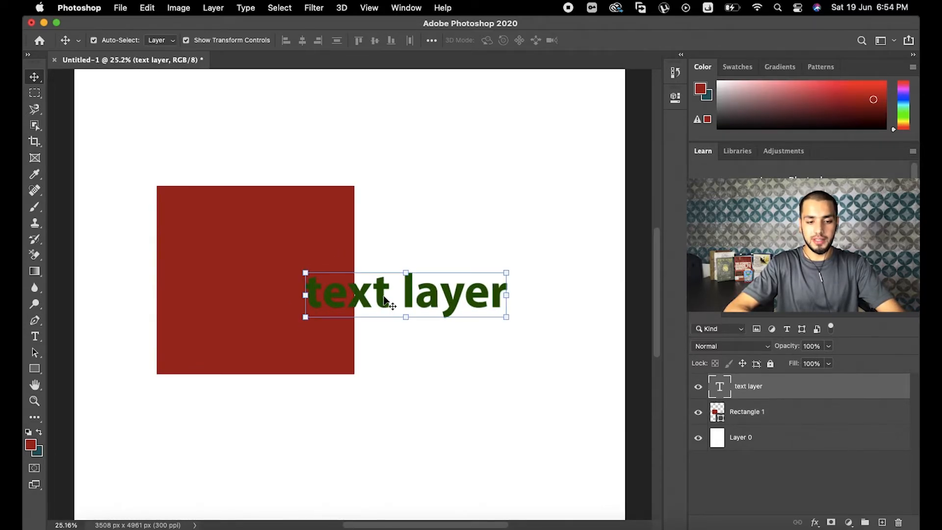
click(301, 252)
click(435, 221)
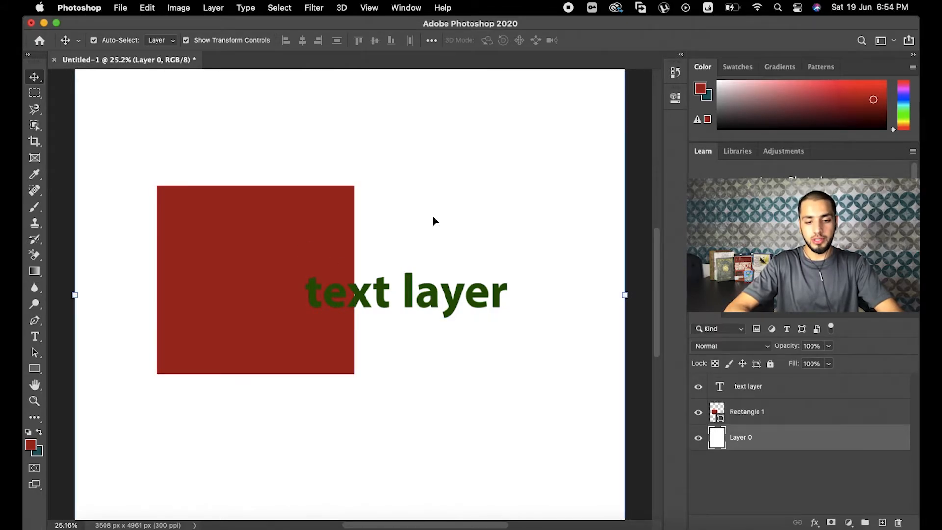
- Move the text layer back below the Rectangle 1 layer
key(super+minus)
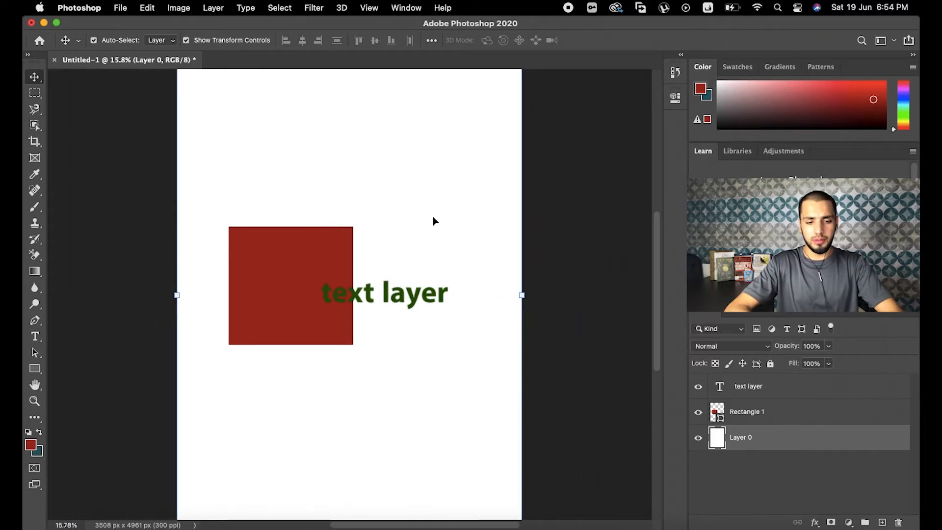
key(super+0)
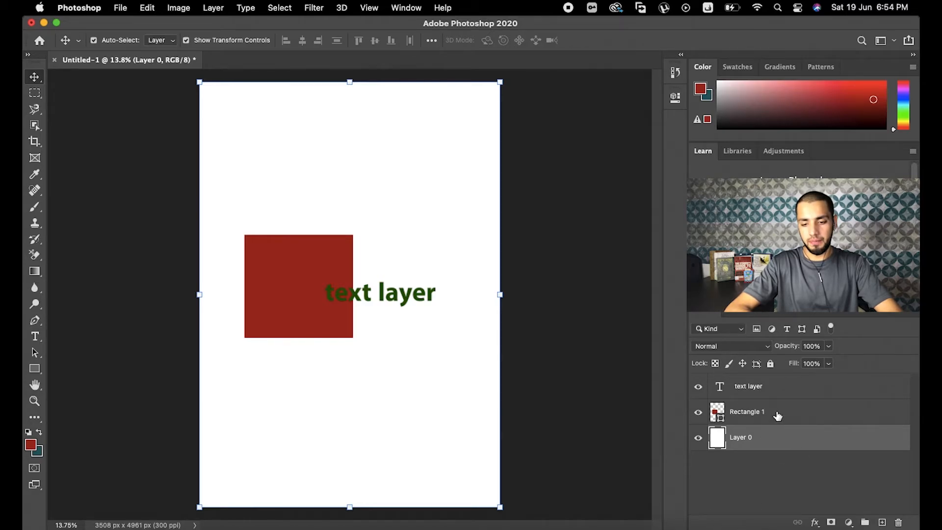
click(743, 388)
drag(743, 387, 742, 419)
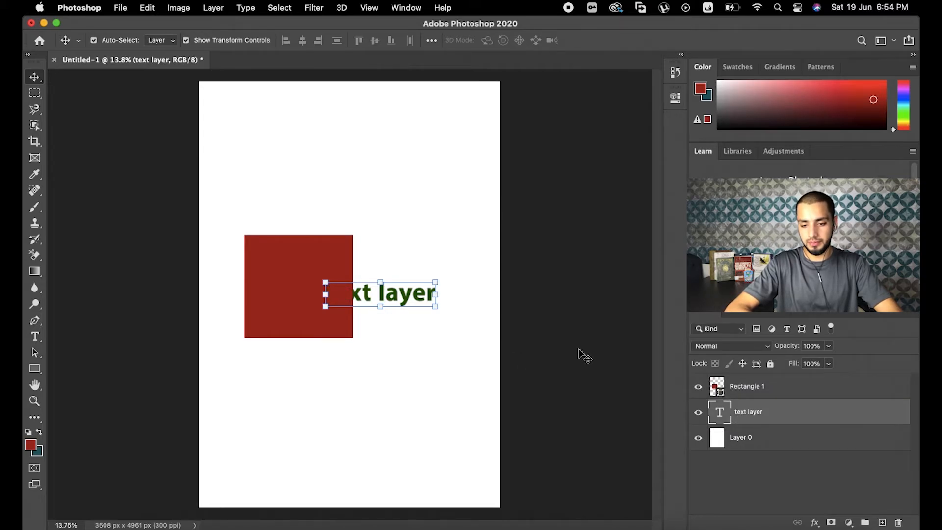
- Set the Rectangle 1 layer's blending mode to Darken
click(727, 386)
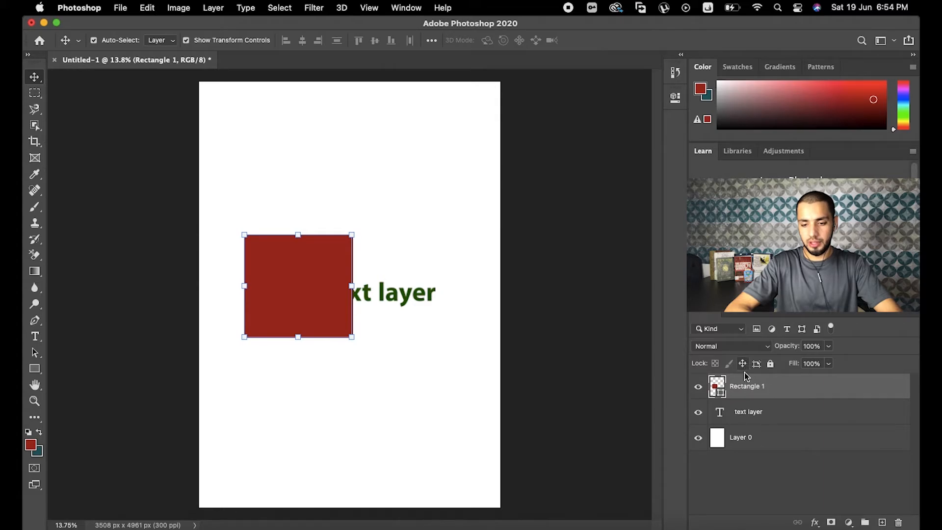
click(739, 347)
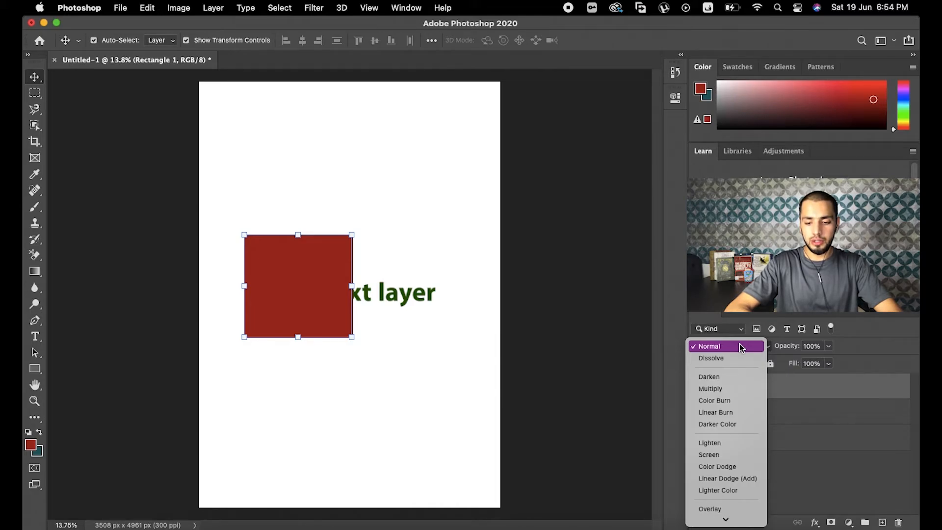
scroll(714, 445, down, 2)
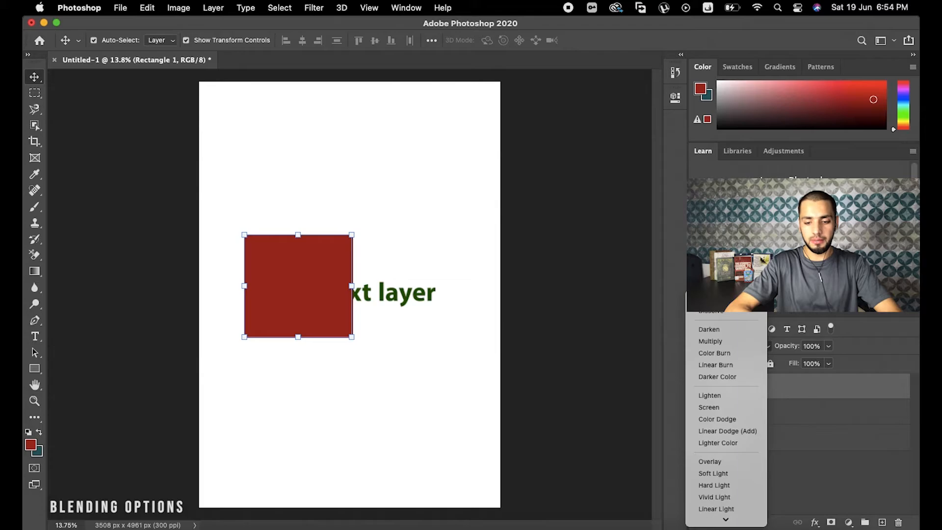
click(710, 329)
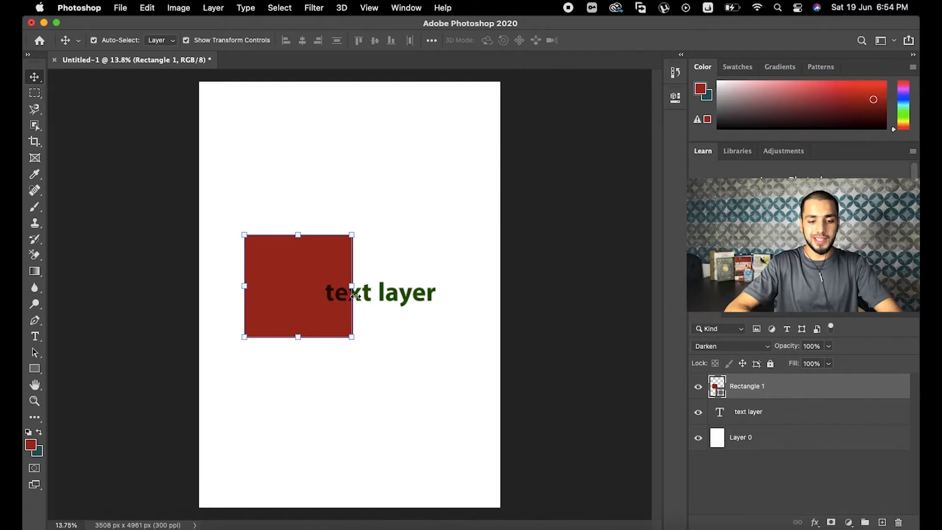
- Examine closely how the rectangle blends with the overlapped letters of the text
scroll(355, 294, up, 3)
scroll(353, 289, up, 5)
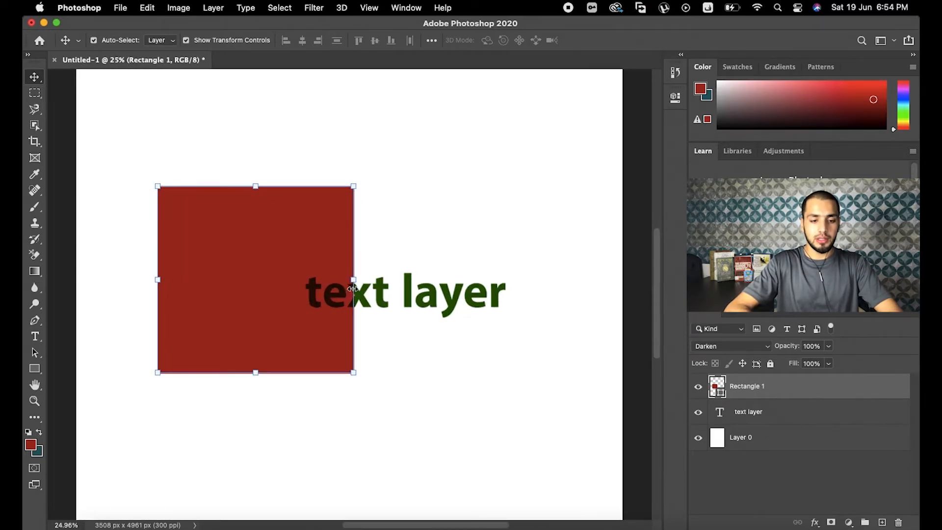
scroll(353, 290, up, 5)
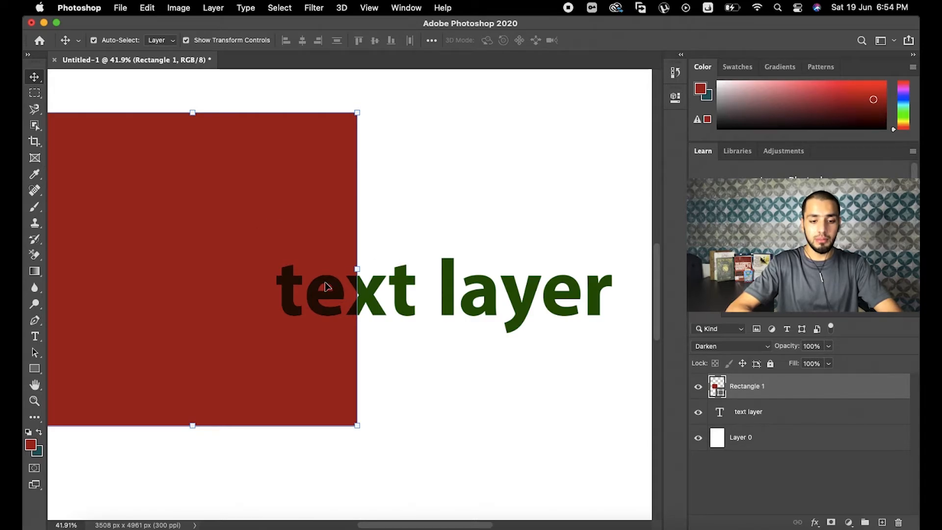
scroll(327, 288, up, 4)
scroll(327, 288, up, 1)
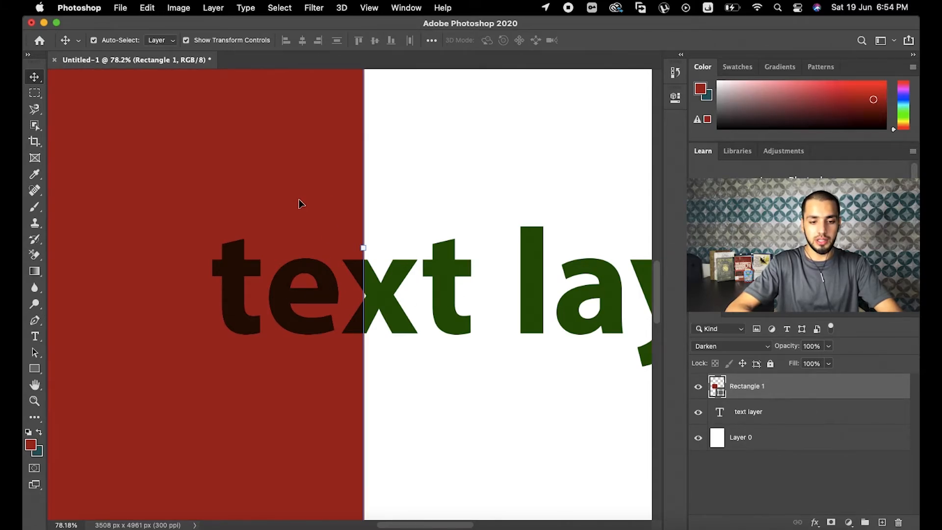
scroll(297, 201, down, 5)
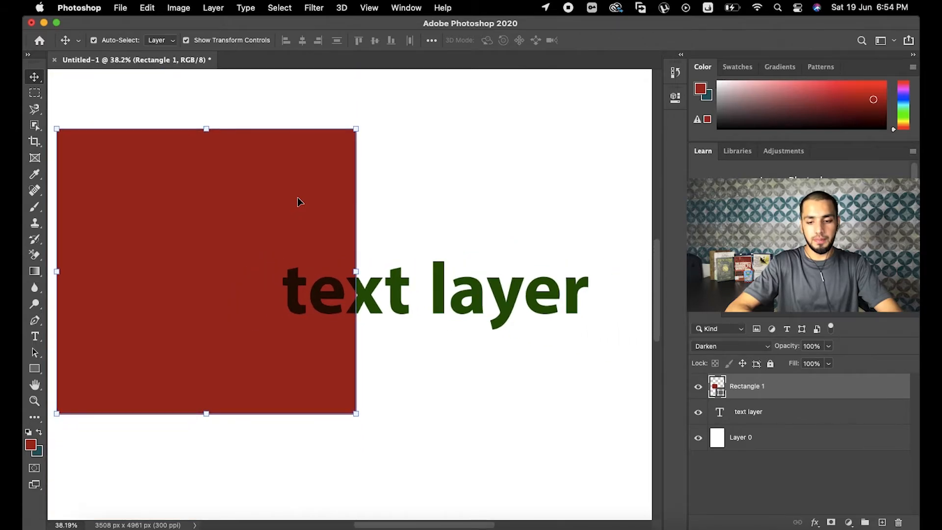
scroll(298, 202, down, 2)
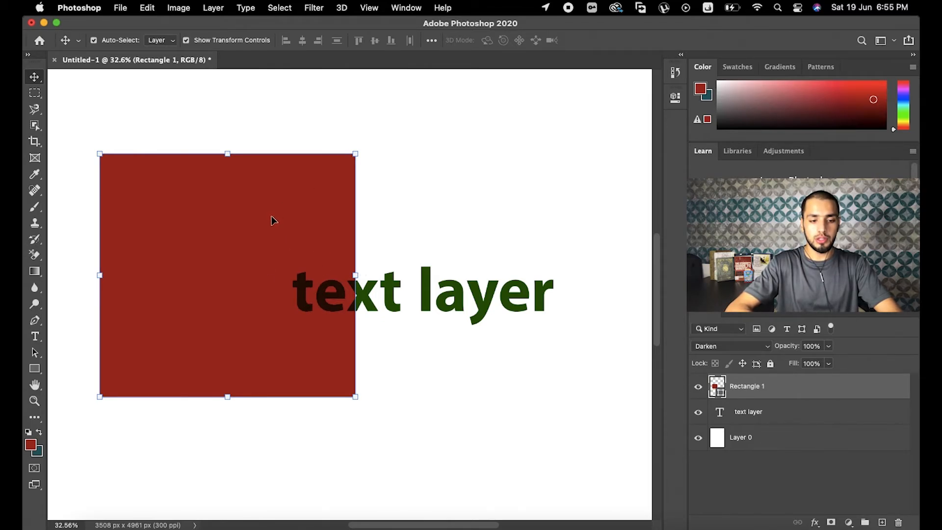
scroll(537, 311, down, 3)
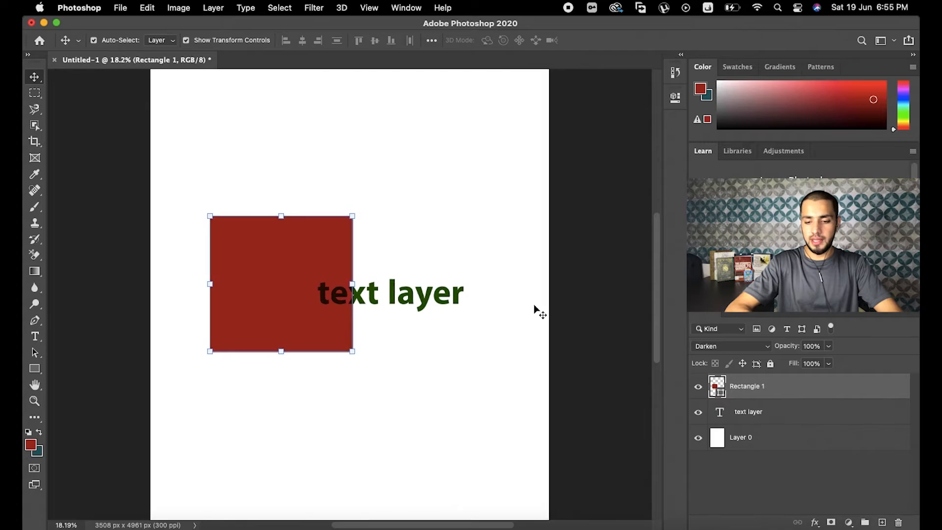
- Switch the Rectangle 1 layer's blending mode to Lighten and inspect the overlapped letters up close
click(721, 351)
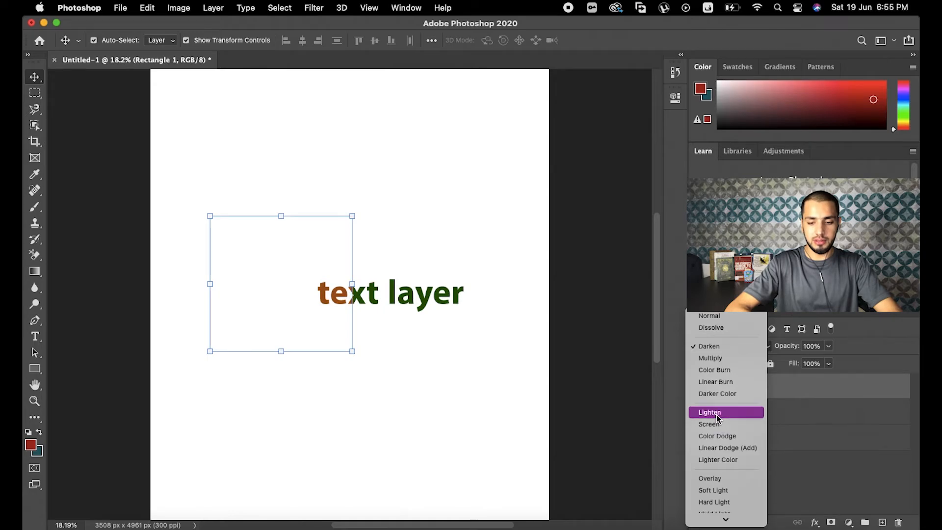
click(717, 413)
click(415, 326)
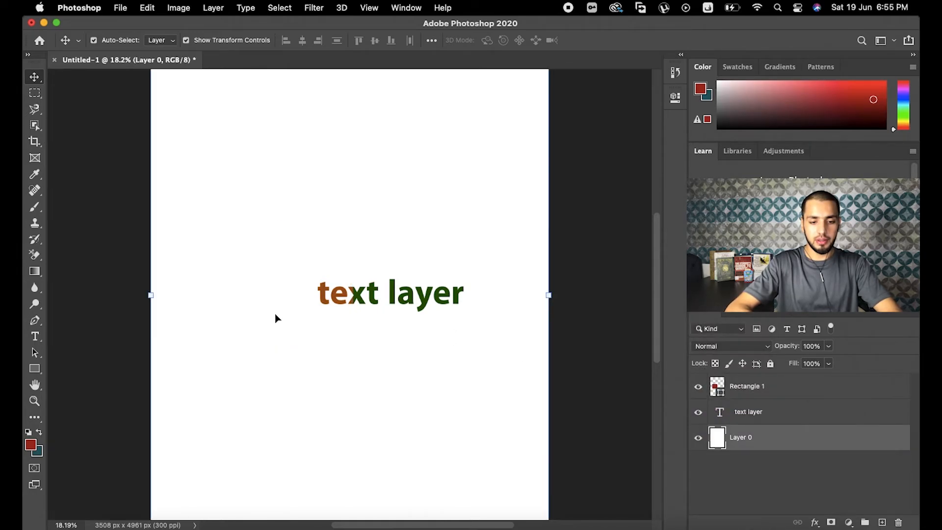
scroll(353, 315, up, 6)
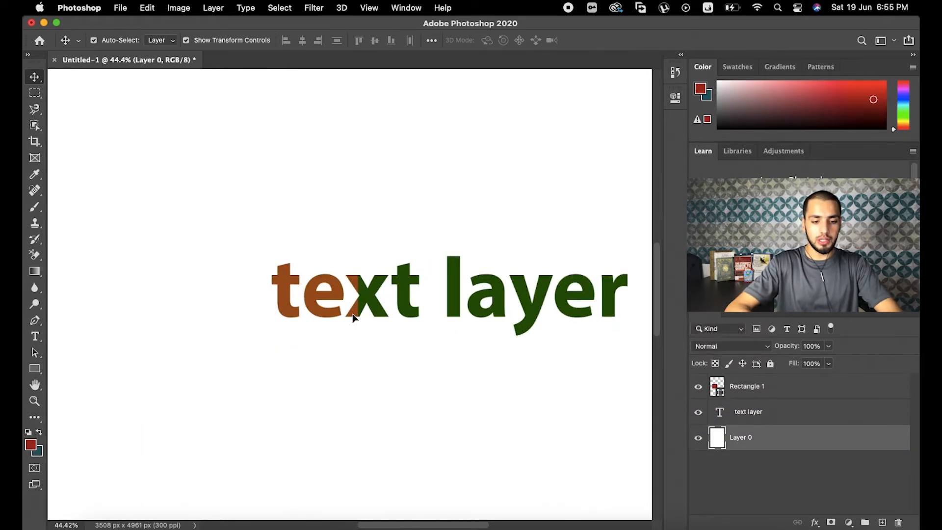
scroll(353, 317, up, 1)
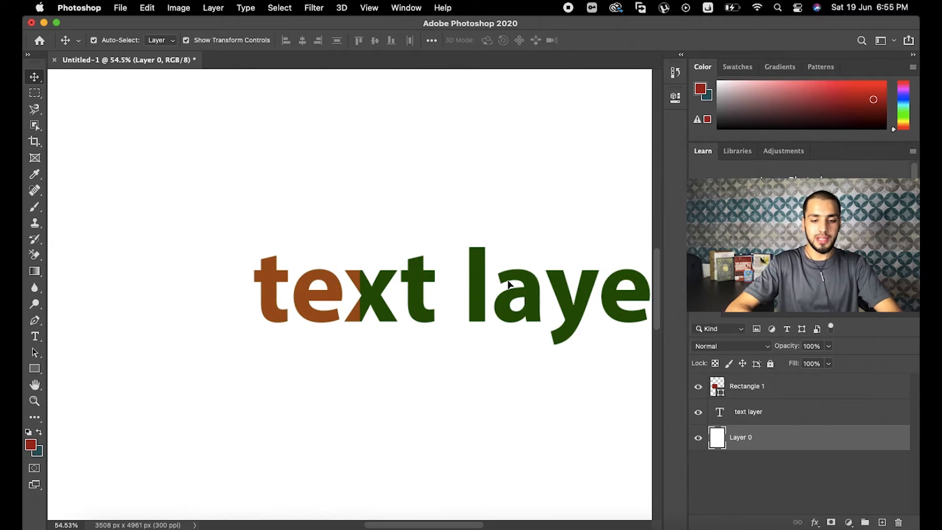
scroll(434, 359, down, 2)
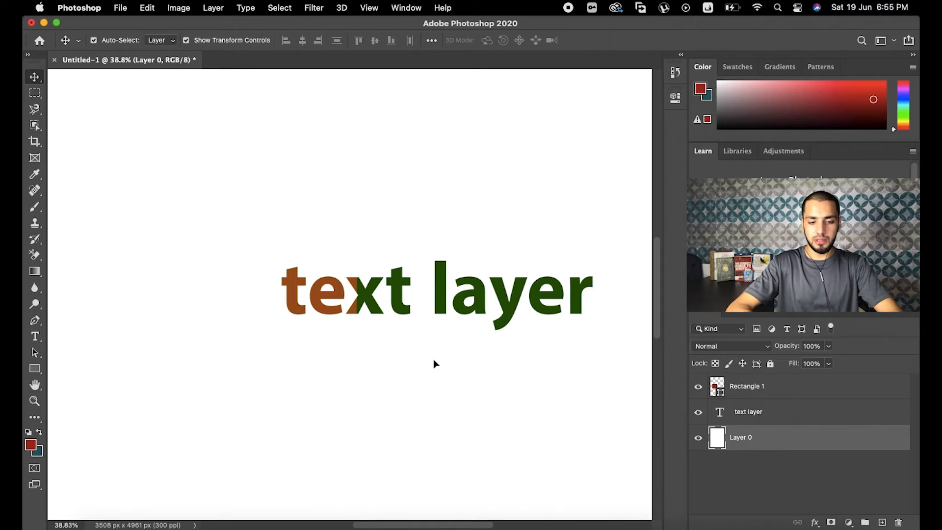
scroll(434, 359, down, 1)
scroll(434, 359, down, 4)
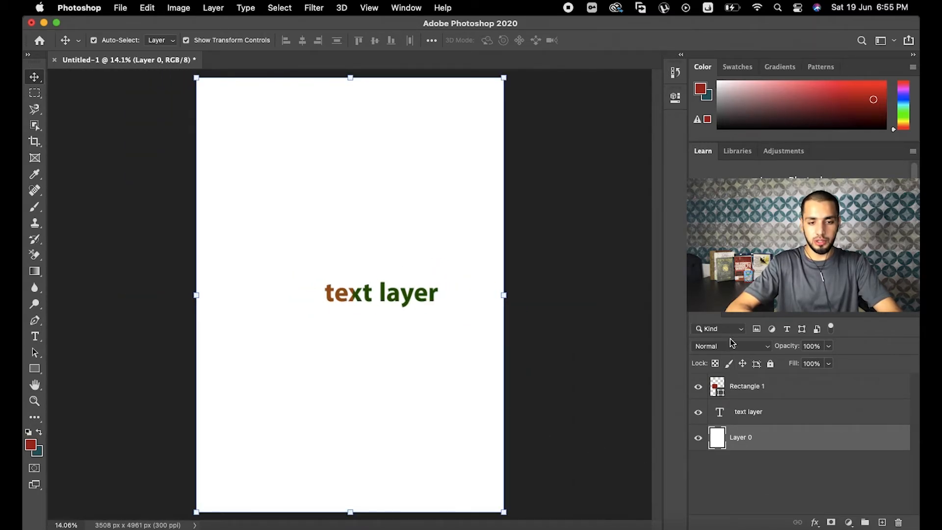
- Return the Rectangle 1 layer's blending mode to Normal
click(736, 388)
click(729, 347)
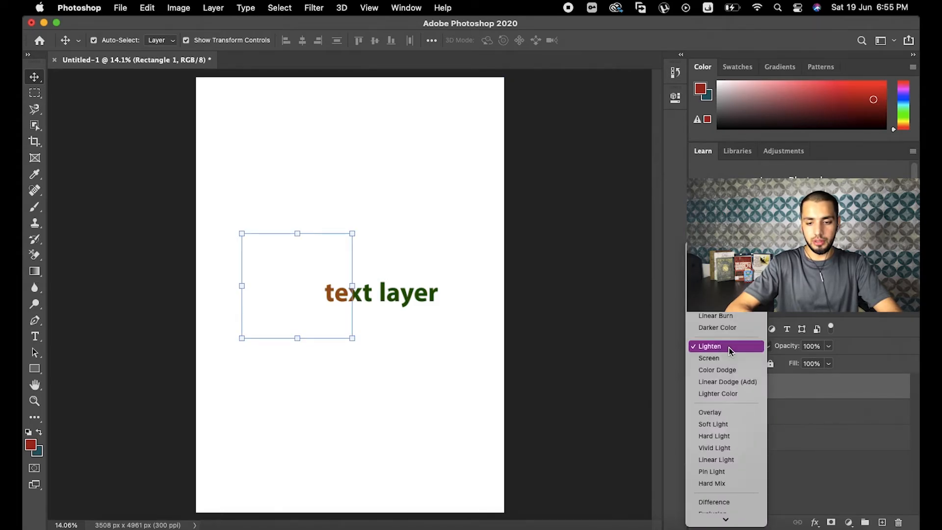
click(707, 250)
click(445, 397)
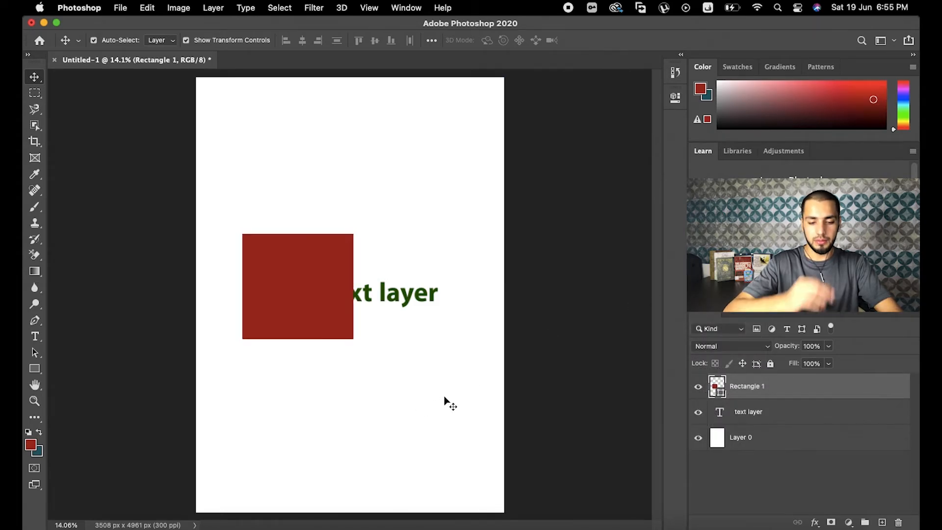
- Set the Rectangle 1 layer's opacity to 50%
click(749, 411)
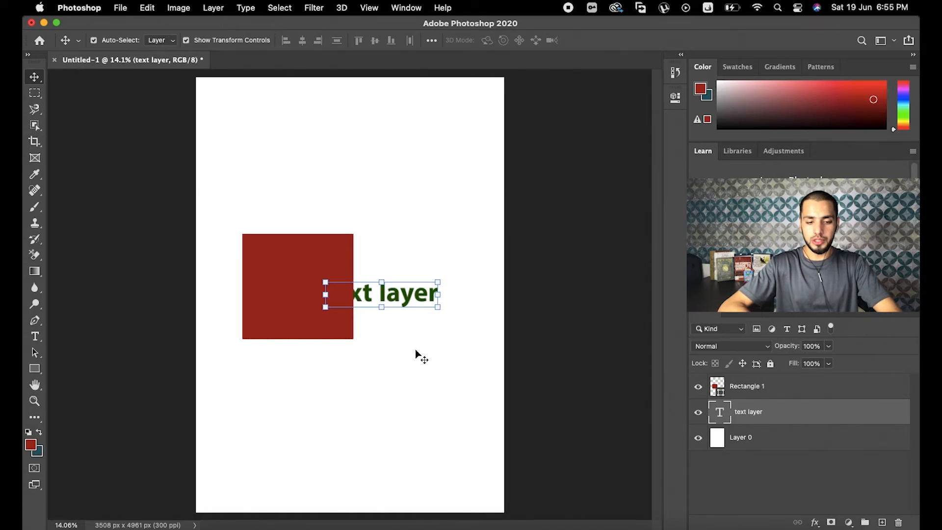
click(751, 393)
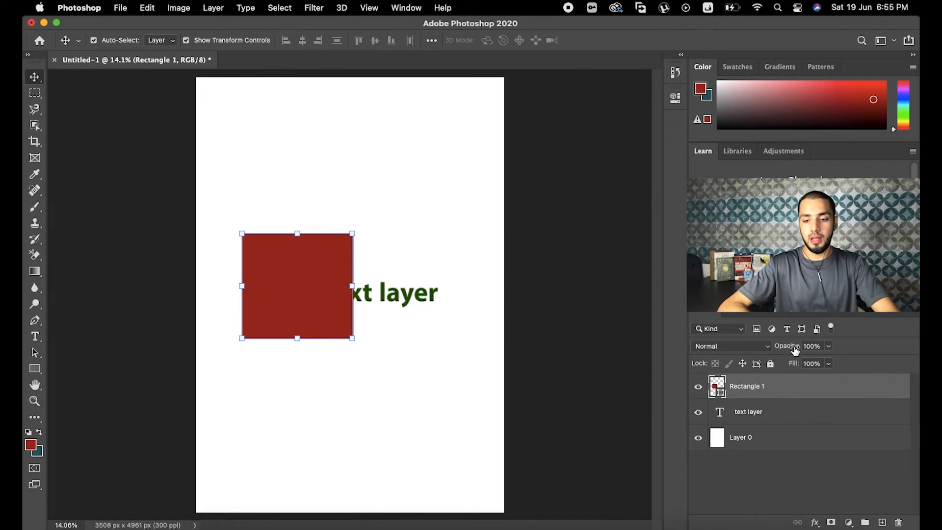
click(812, 347)
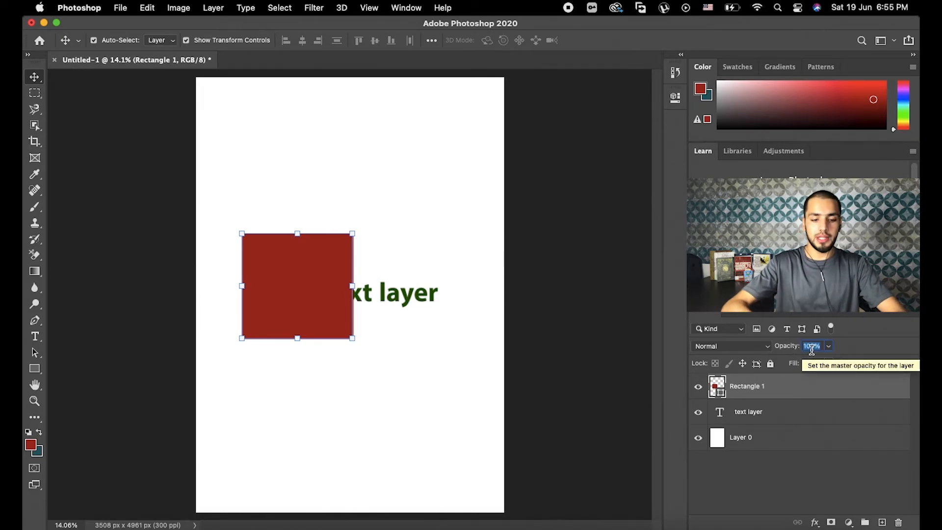
text(50)
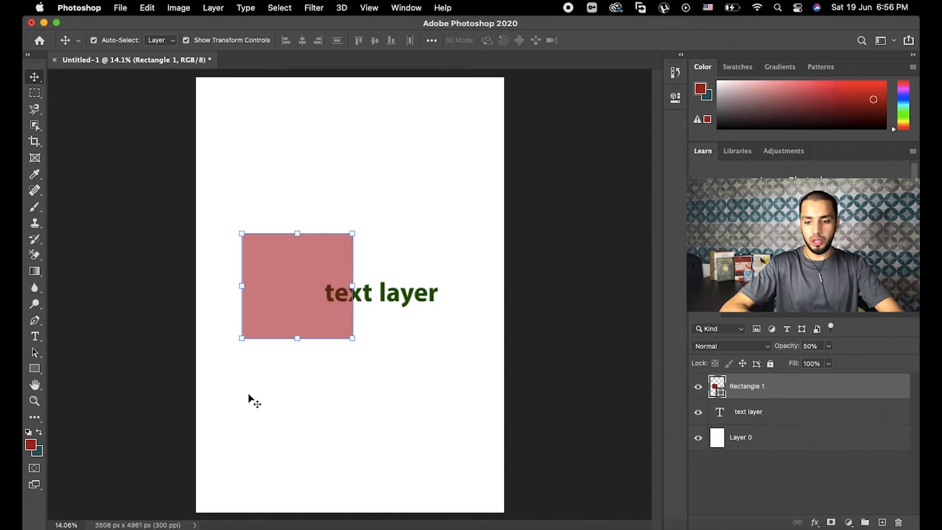
- With no layer selected, hide and show again Layer 0, the text layer and Rectangle 1, one at a time
click(738, 462)
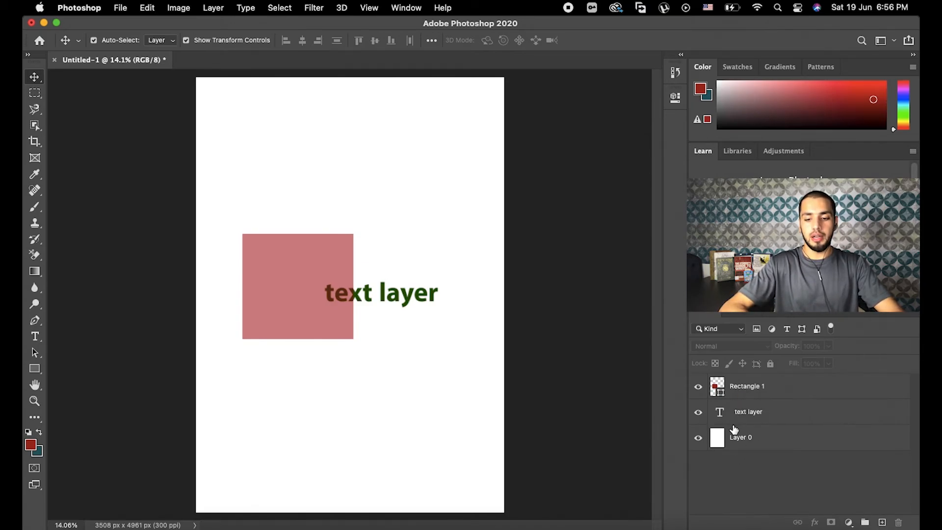
click(699, 439)
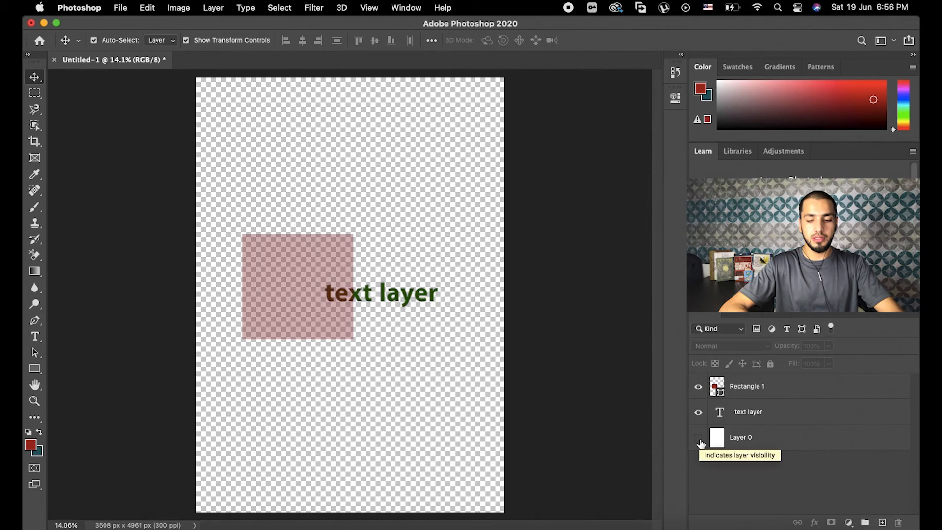
click(699, 439)
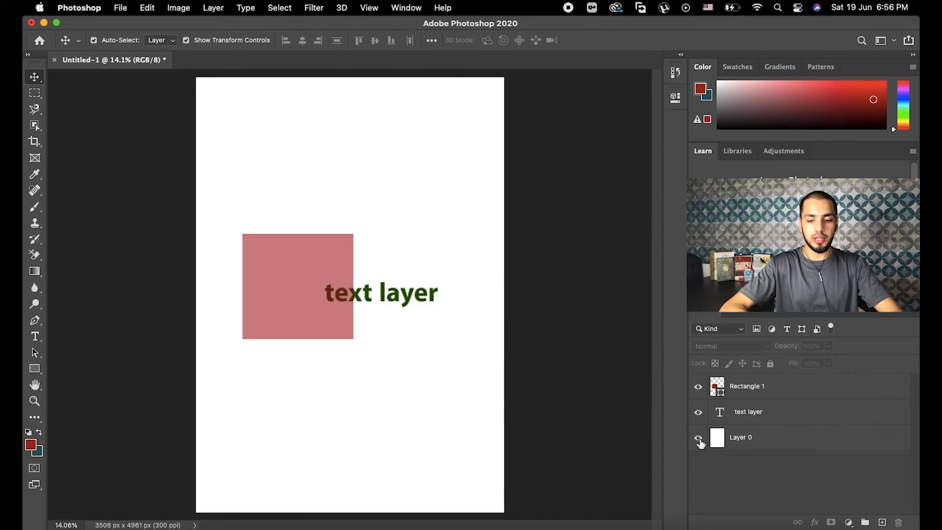
click(699, 413)
click(699, 413)
click(698, 387)
click(698, 387)
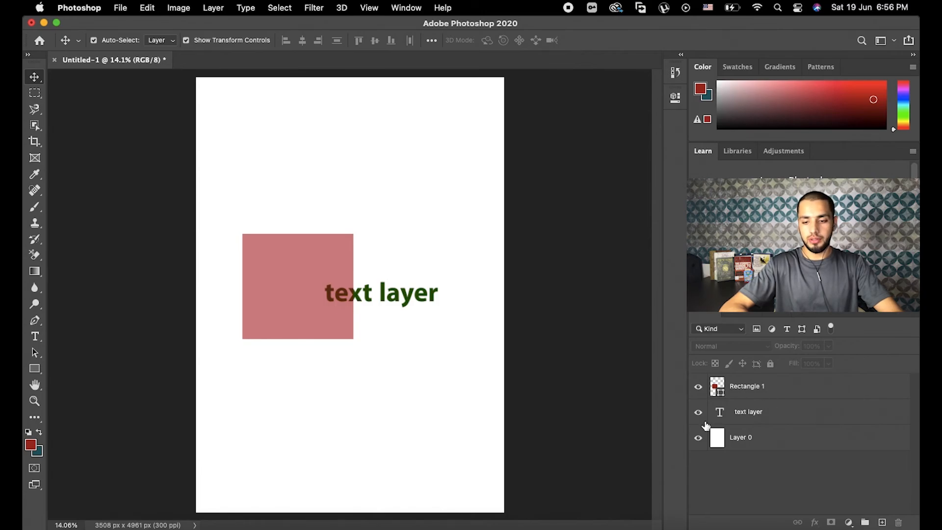